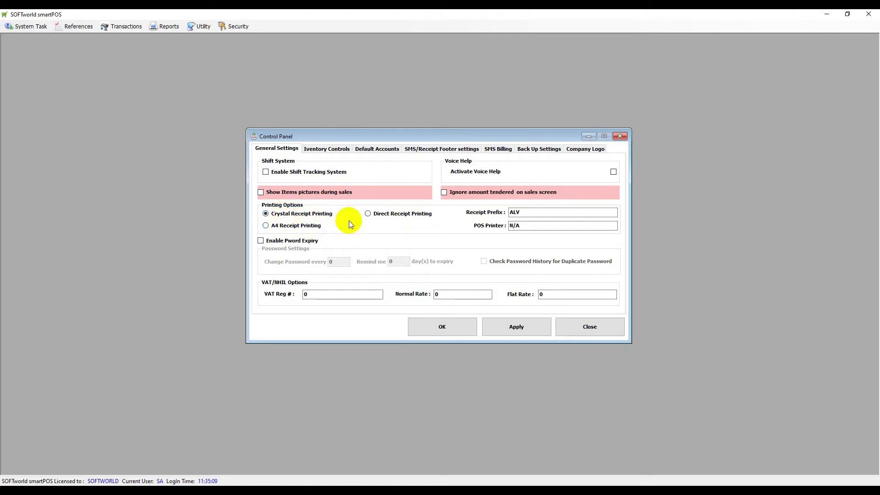
{"action": "left_click", "coordinate": [281, 214]}
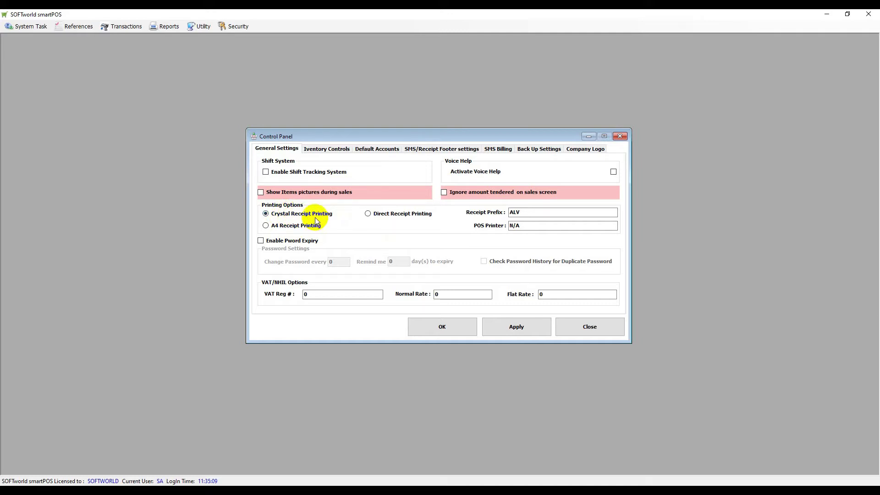
{"action": "double_click", "coordinate": [523, 212]}
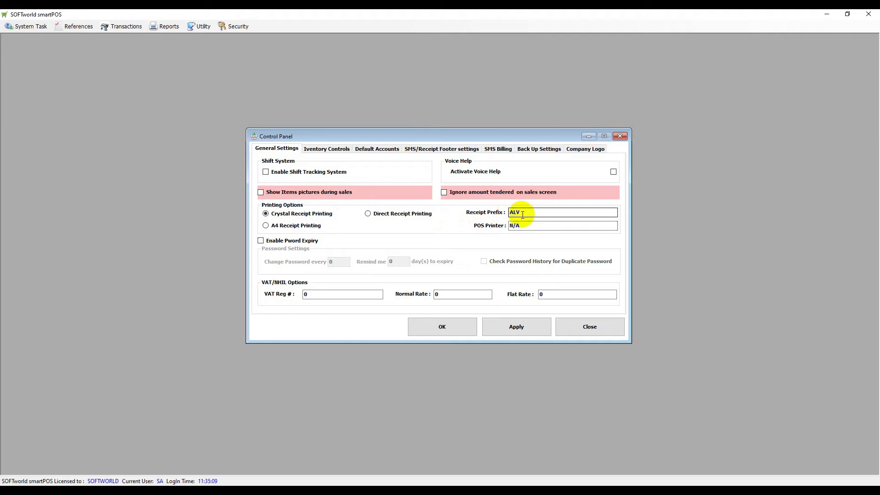
{"action": "left_click_drag", "start_coordinate": [525, 212], "coordinate": [510, 215]}
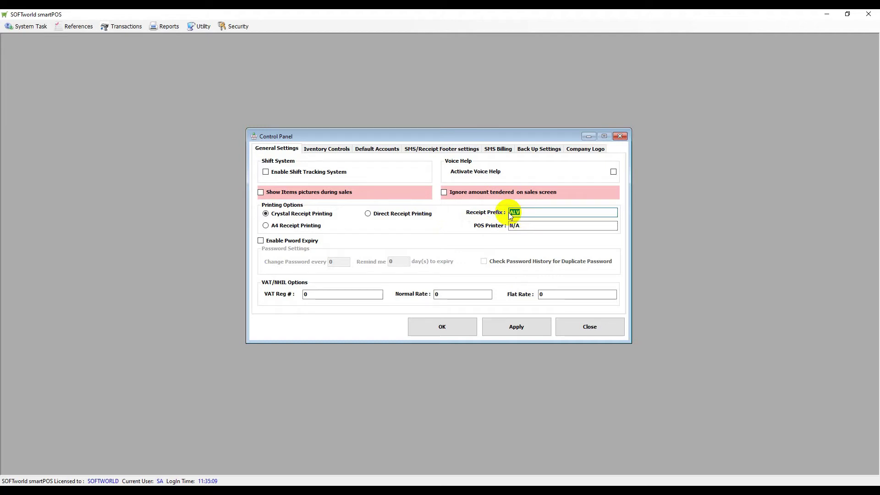
{"action": "left_click", "coordinate": [521, 225]}
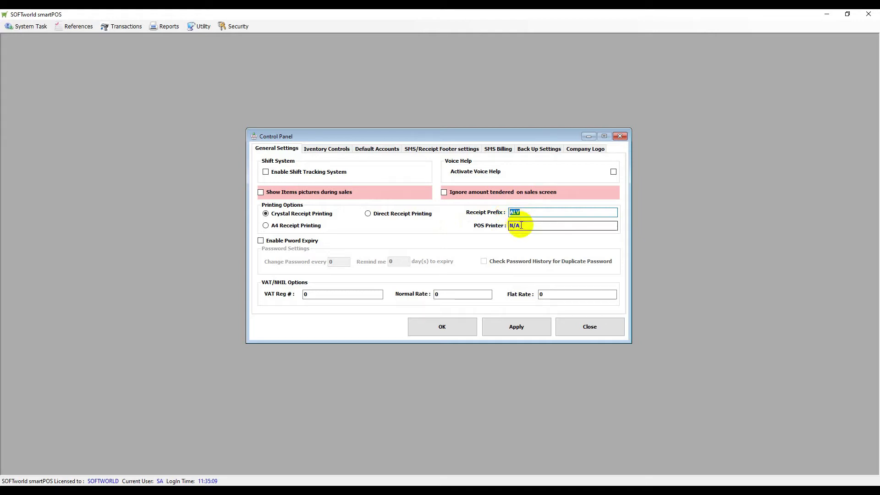
{"action": "left_click_drag", "start_coordinate": [508, 225], "coordinate": [530, 227]}
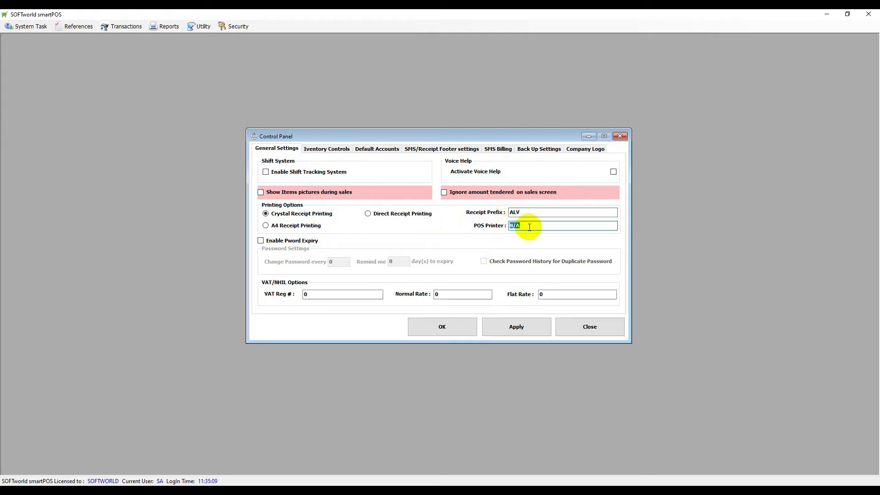
{"action": "left_click", "coordinate": [539, 227]}
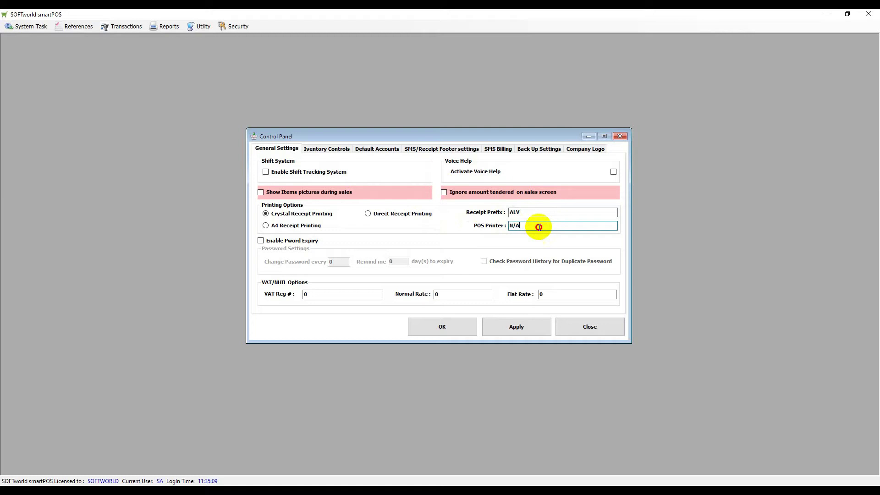
{"action": "double_click", "coordinate": [509, 225]}
{"action": "left_click", "coordinate": [531, 226]}
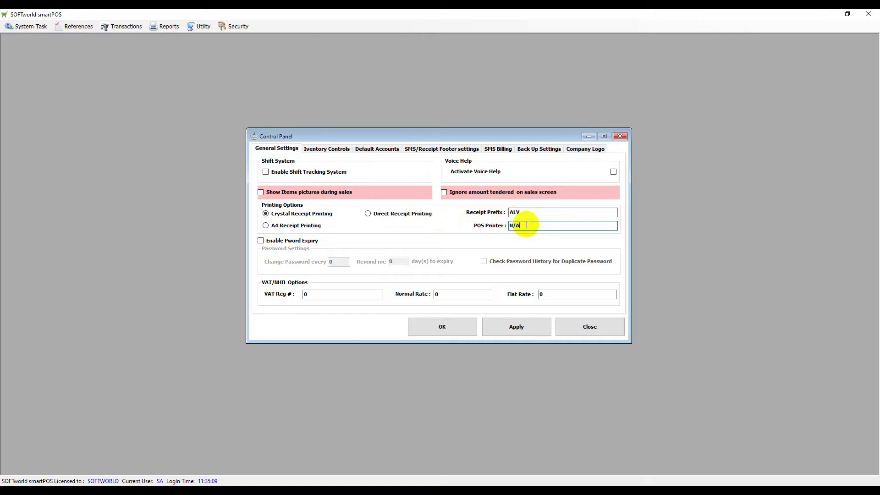
{"action": "double_click", "coordinate": [526, 226]}
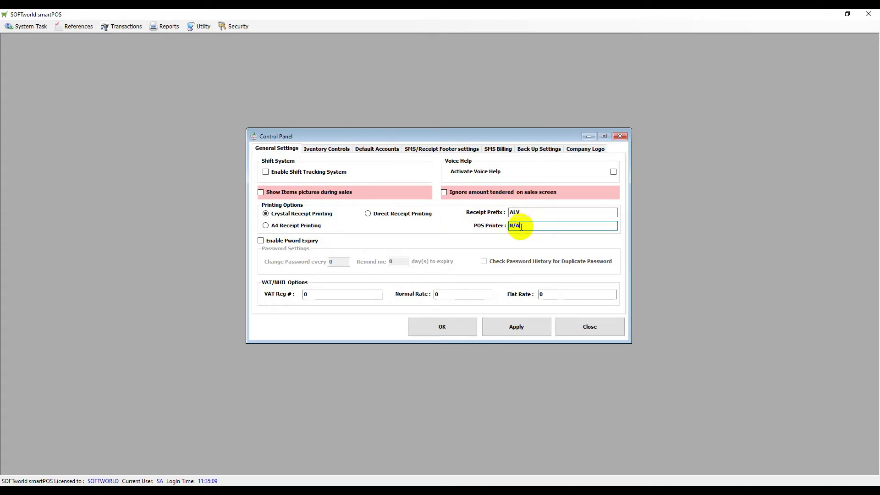
{"action": "left_click", "coordinate": [530, 225]}
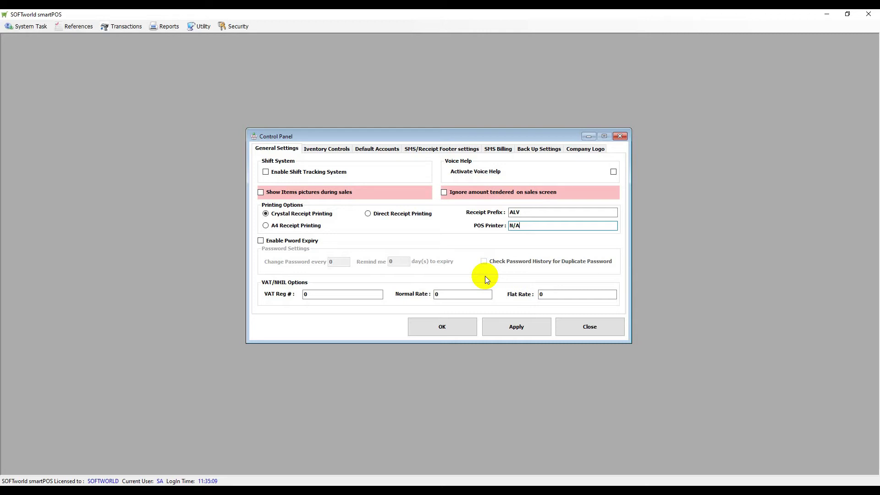
{"action": "double_click", "coordinate": [305, 294]}
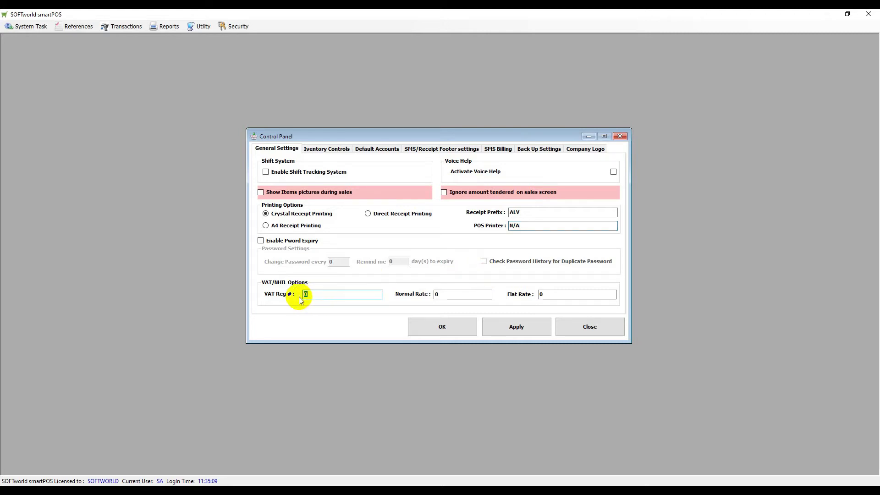
{"action": "type", "text": "GDHDFHDFHD555454"}
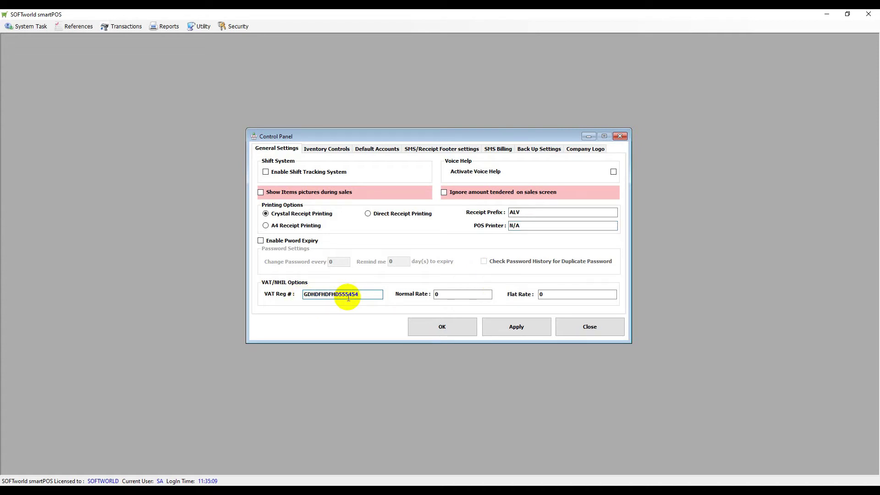
{"action": "double_click", "coordinate": [434, 295]}
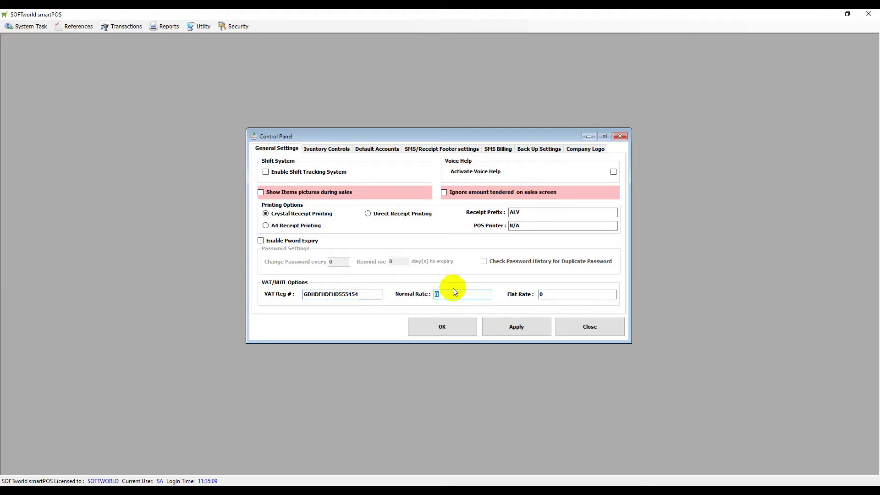
{"action": "double_click", "coordinate": [550, 295]}
{"action": "type", "text": "3"}
{"action": "double_click", "coordinate": [447, 295]}
{"action": "type", "text": "17.5"}
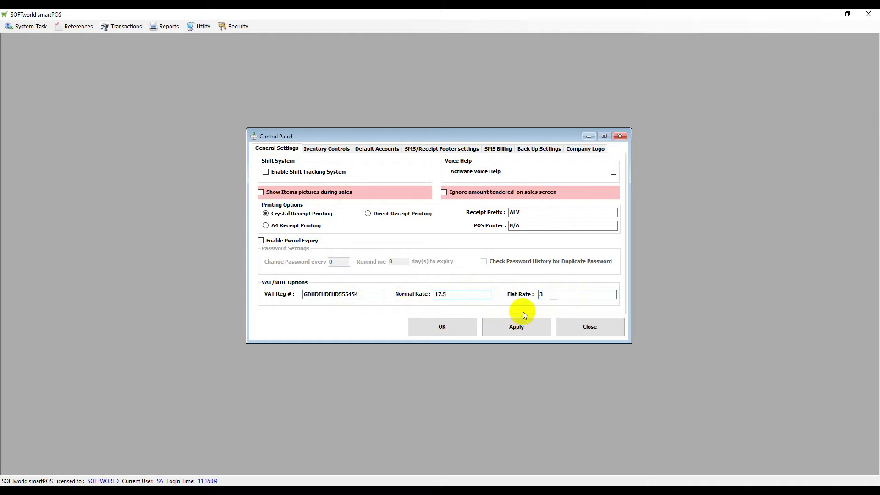
{"action": "double_click", "coordinate": [552, 293]}
{"action": "type", "text": "0"}
{"action": "double_click", "coordinate": [451, 295]}
{"action": "type", "text": "0"}
{"action": "double_click", "coordinate": [367, 295]}
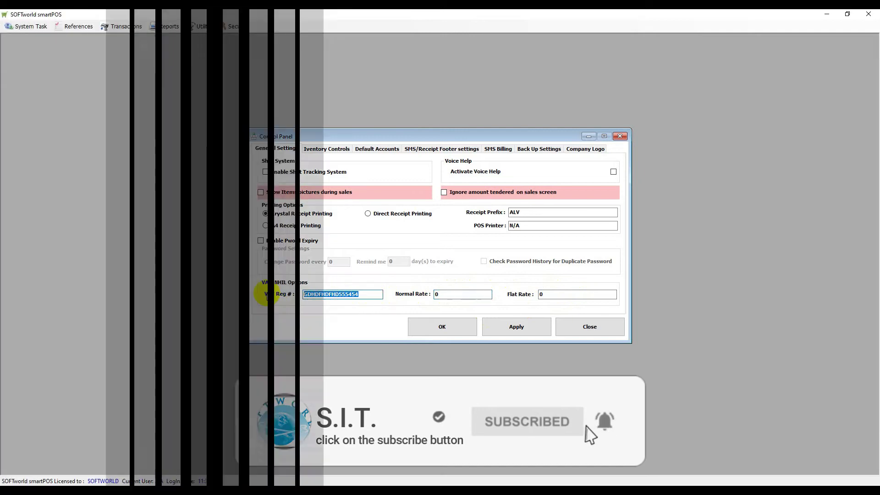
{"action": "type", "text": "0"}
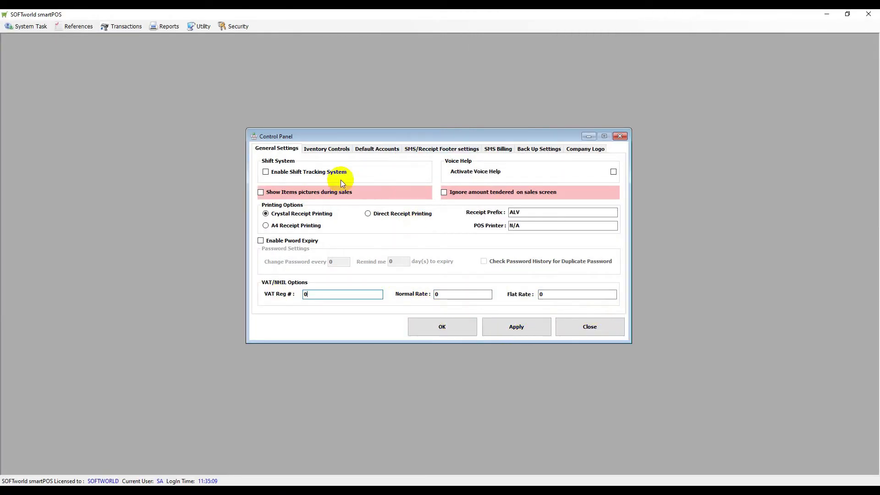
Show the Inventory Controls settings: expiry checks at Next Three Weeks, FIFO costing, 30 profit margin.
{"action": "left_click", "coordinate": [329, 152]}
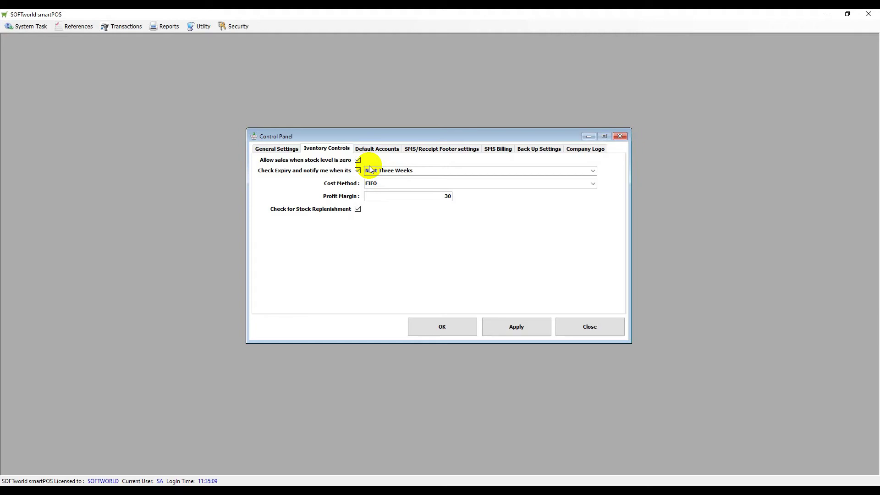
{"action": "left_click", "coordinate": [593, 170]}
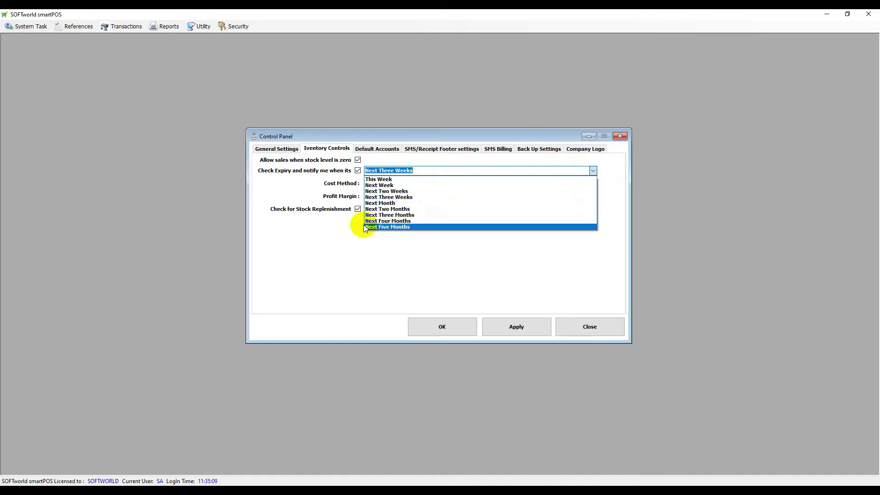
{"action": "left_click", "coordinate": [468, 264]}
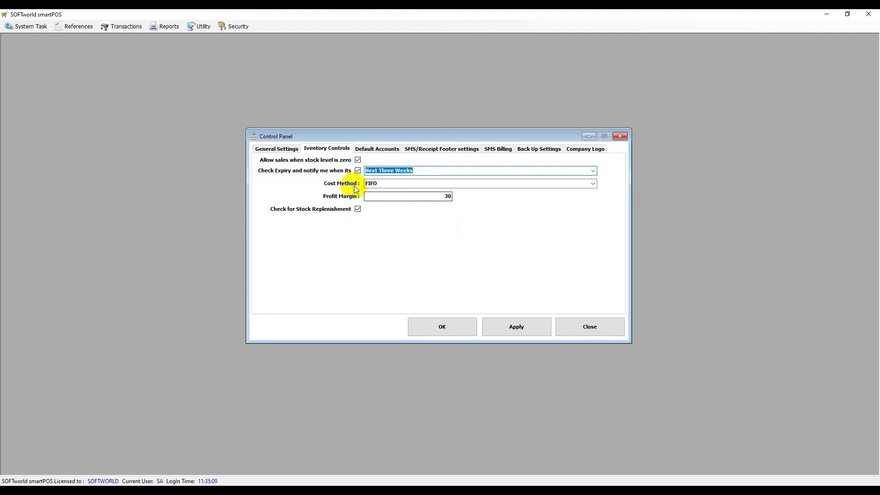
Confirm the FIFO cost method and 30 profit margin, then switch to Default Accounts.
{"action": "left_click", "coordinate": [367, 185]}
{"action": "left_click", "coordinate": [384, 185]}
{"action": "left_click", "coordinate": [594, 183]}
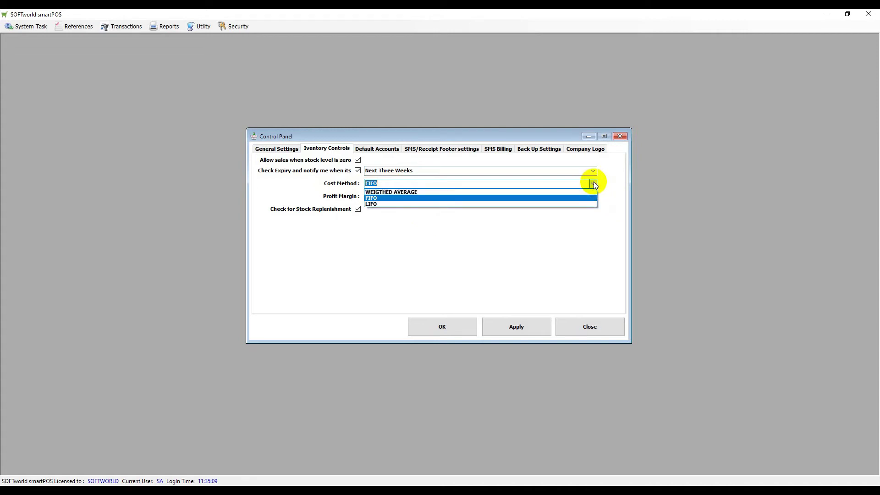
{"action": "left_click", "coordinate": [593, 182]}
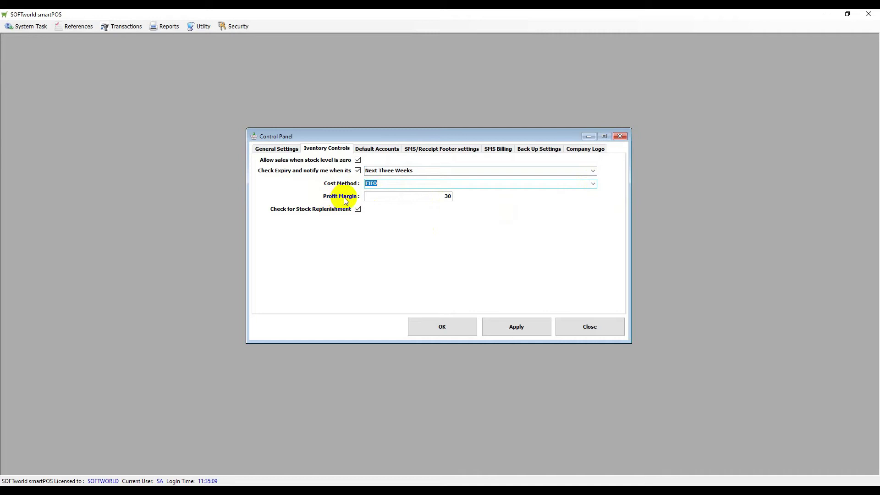
{"action": "double_click", "coordinate": [447, 197]}
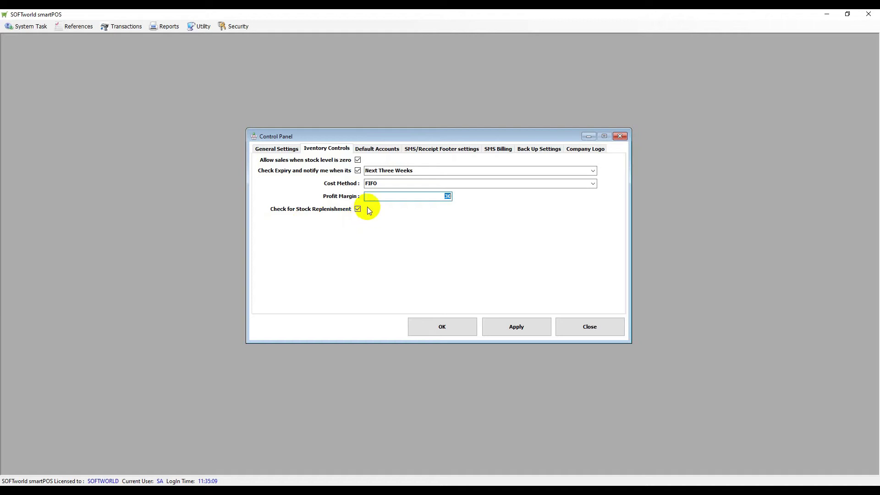
{"action": "left_click", "coordinate": [377, 151]}
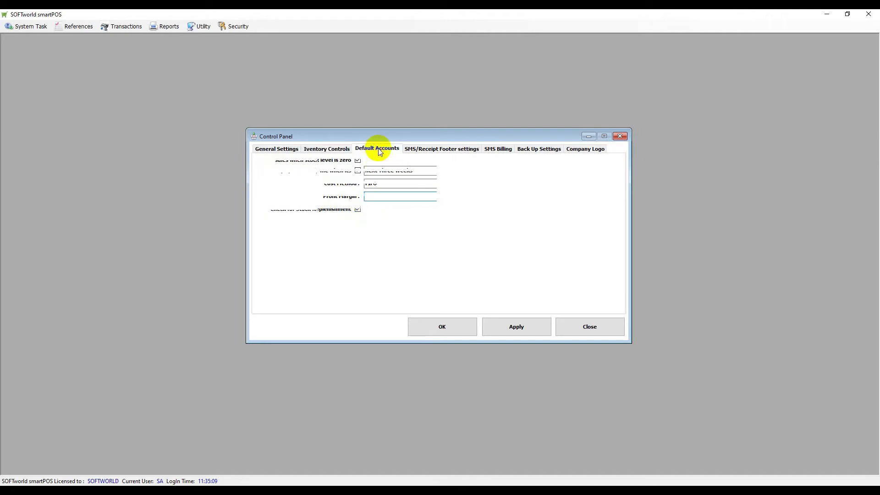
{"action": "left_click", "coordinate": [331, 164]}
{"action": "left_click", "coordinate": [331, 163]}
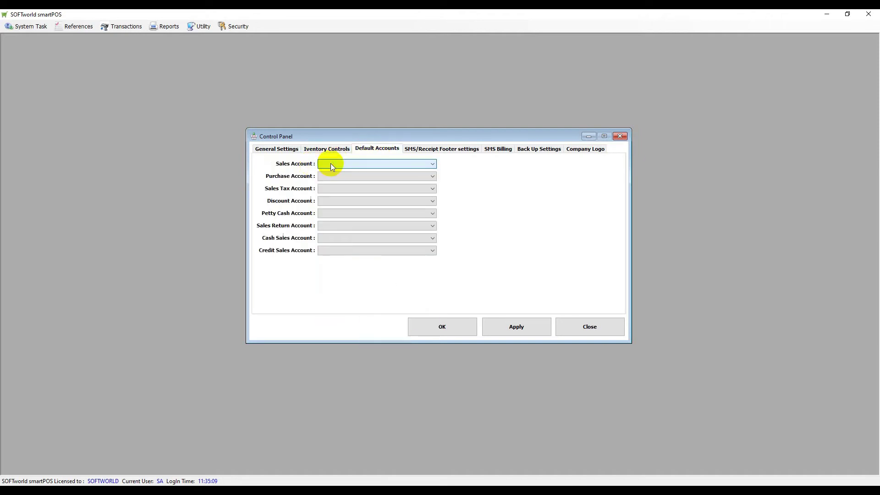
{"action": "left_click", "coordinate": [331, 176]}
{"action": "left_click", "coordinate": [332, 180]}
{"action": "left_click", "coordinate": [342, 189]}
{"action": "left_click", "coordinate": [342, 188]}
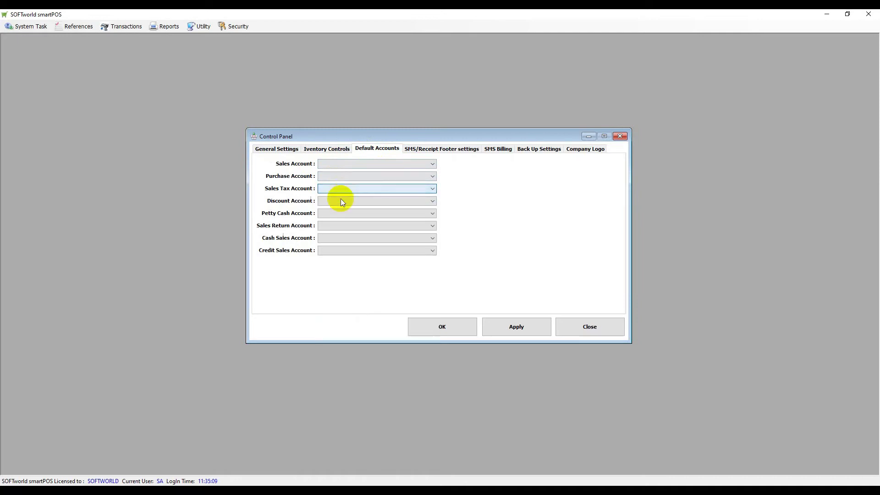
{"action": "left_click", "coordinate": [340, 200]}
{"action": "left_click", "coordinate": [464, 205]}
{"action": "left_click", "coordinate": [379, 212]}
{"action": "left_click", "coordinate": [450, 216]}
{"action": "left_click", "coordinate": [416, 225]}
{"action": "left_click", "coordinate": [417, 238]}
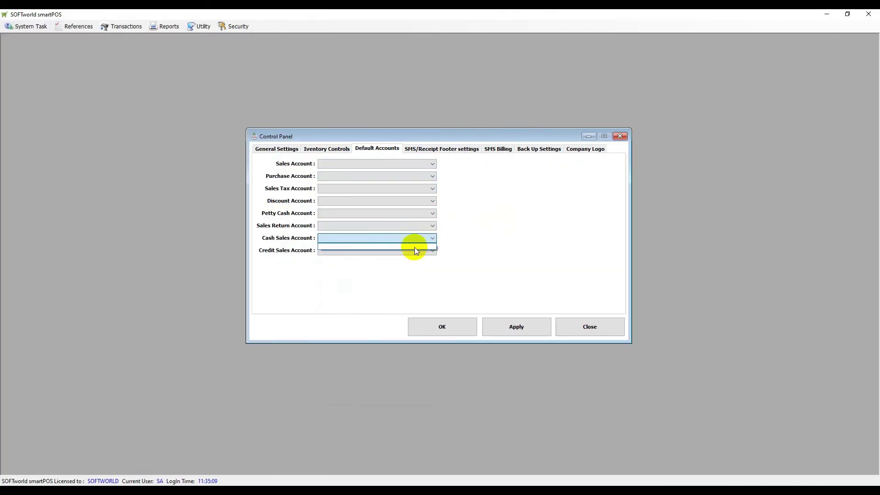
{"action": "left_click", "coordinate": [449, 153]}
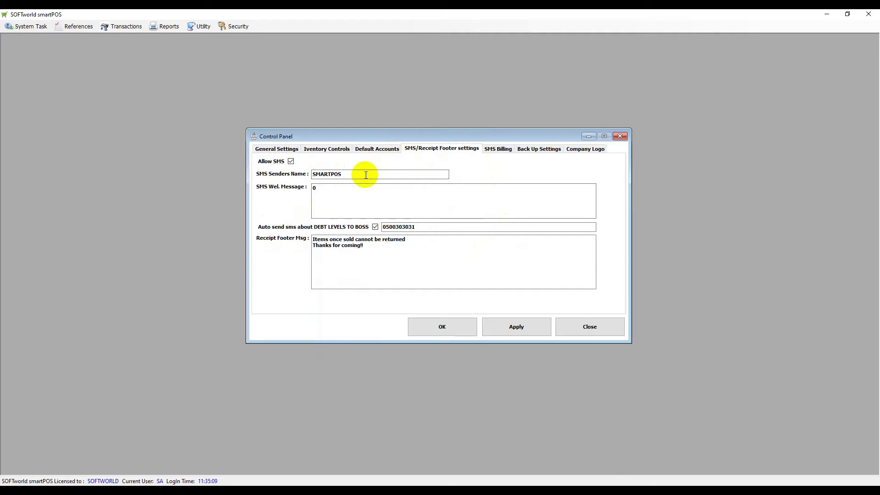
{"action": "left_click_drag", "start_coordinate": [423, 227], "coordinate": [383, 228]}
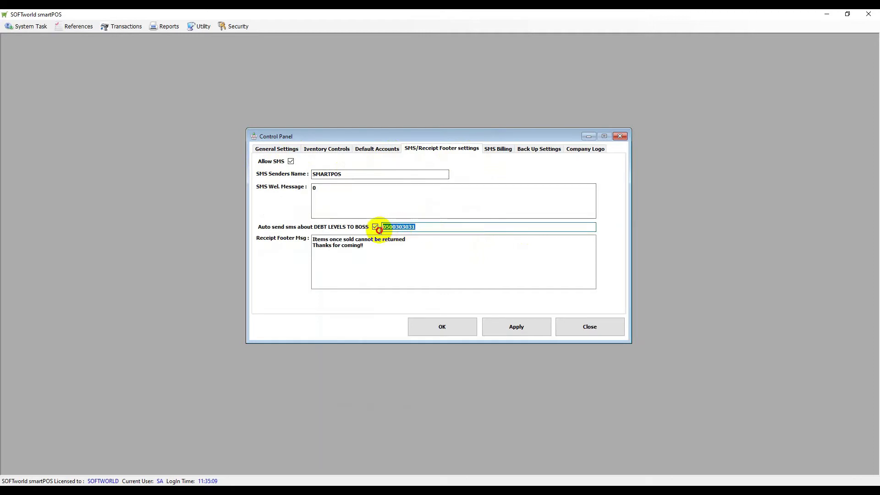
{"action": "left_click", "coordinate": [421, 228]}
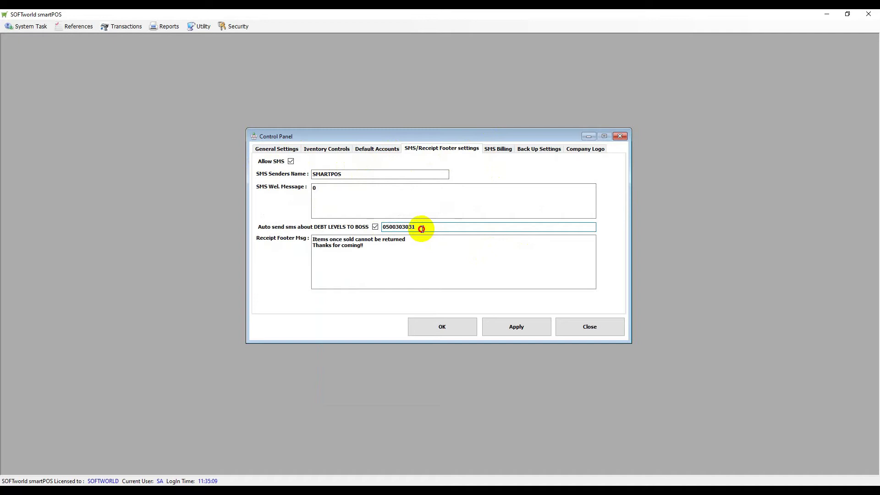
{"action": "left_click_drag", "start_coordinate": [421, 228], "coordinate": [377, 226]}
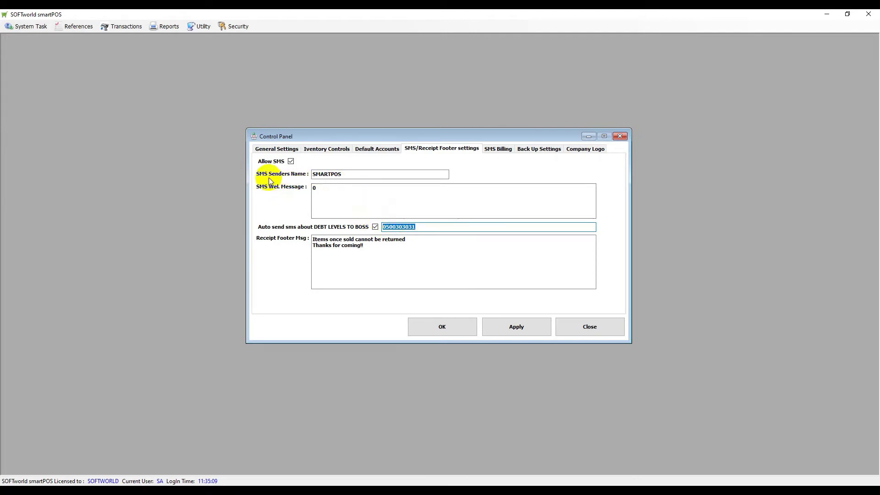
{"action": "left_click_drag", "start_coordinate": [354, 174], "coordinate": [299, 187]}
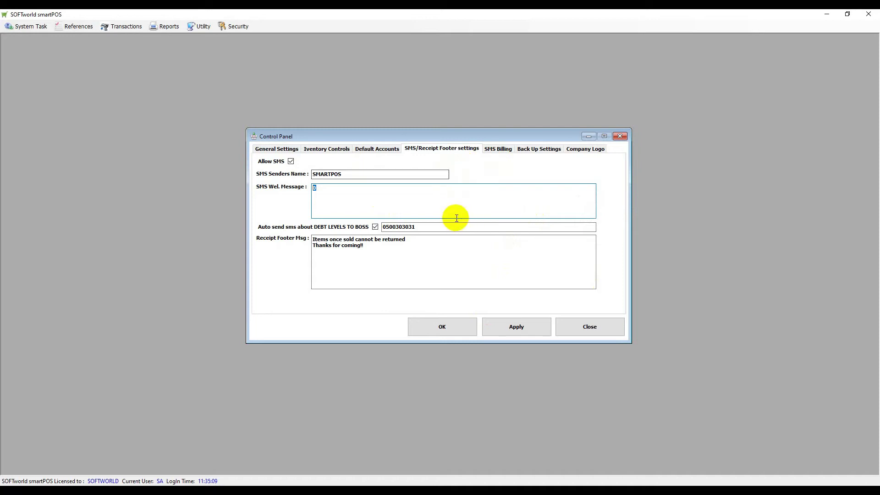
{"action": "left_click", "coordinate": [501, 151]}
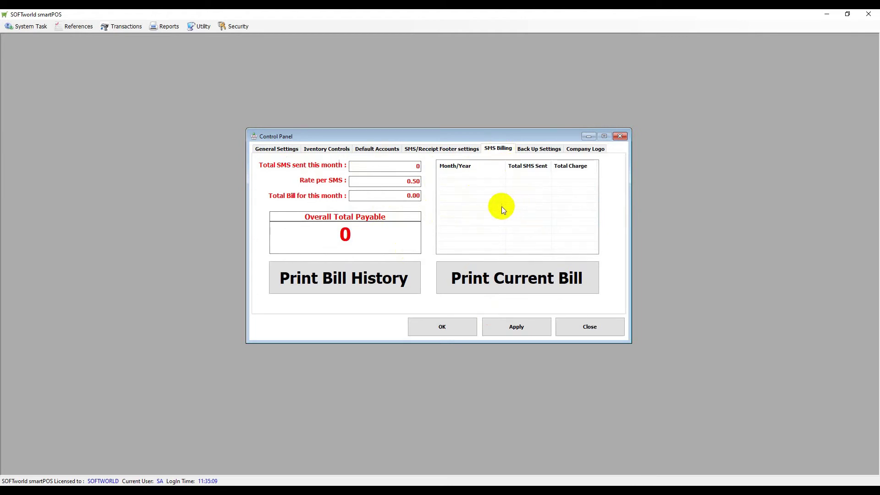
Show the Back Up Settings tab, where the backup location is C:/.
{"action": "left_click", "coordinate": [536, 149]}
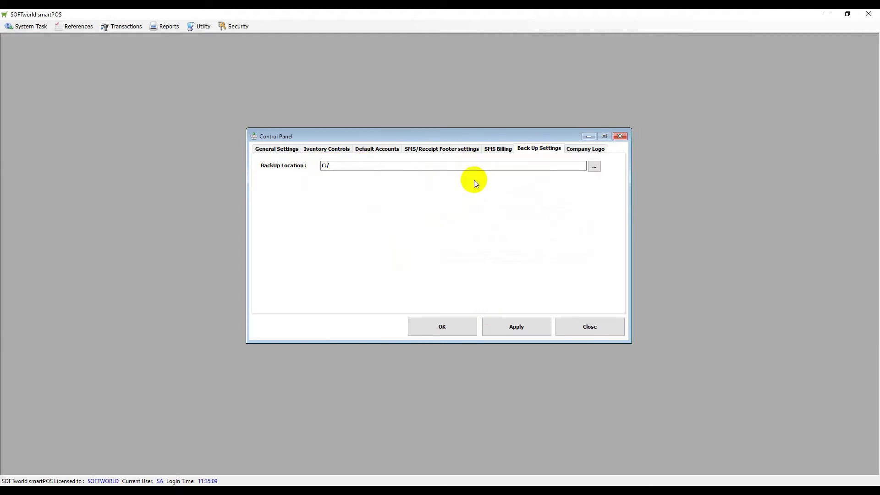
Browse the folders for a backup location, including SketchUp, then cancel without changing it.
{"action": "left_click", "coordinate": [594, 167]}
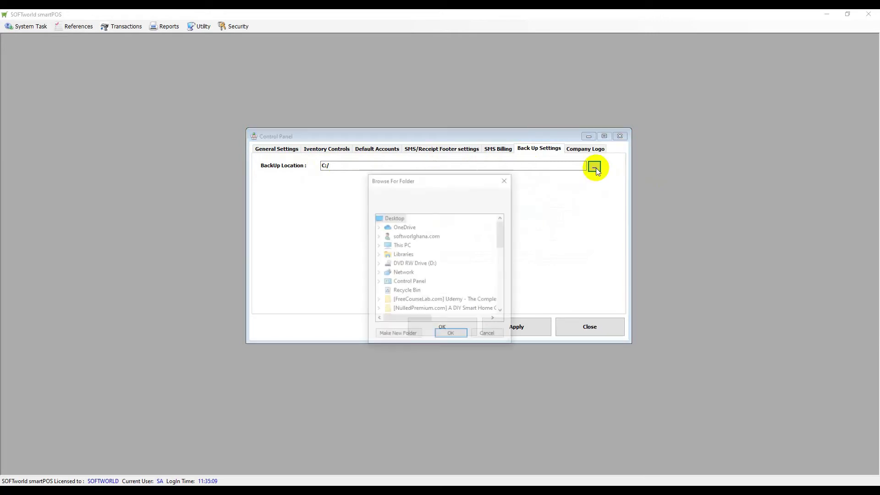
{"action": "left_click_drag", "start_coordinate": [502, 241], "coordinate": [504, 298]}
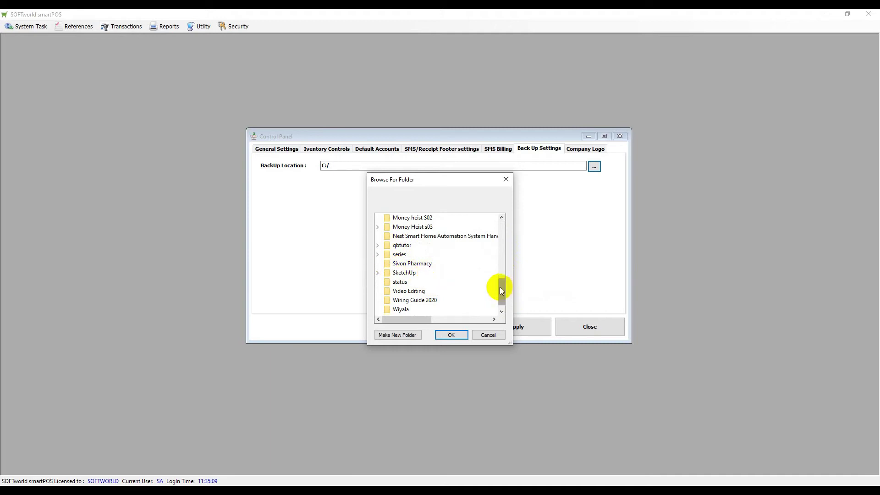
{"action": "left_click", "coordinate": [403, 273]}
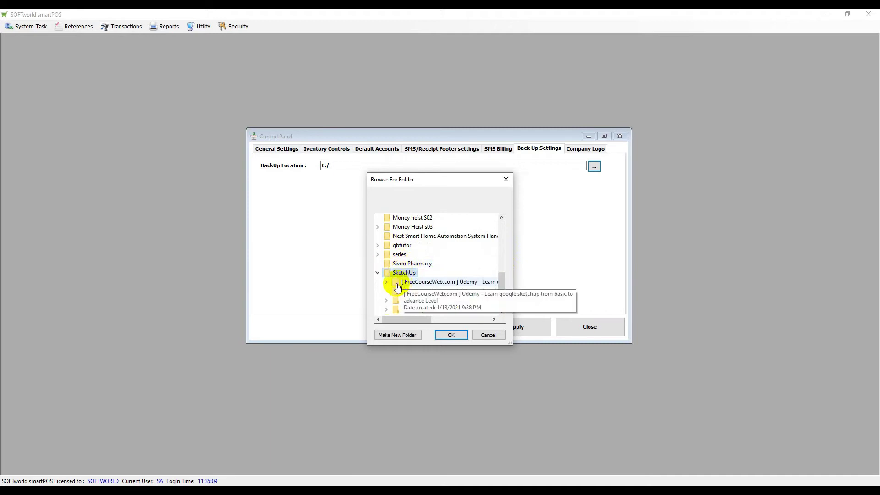
{"action": "left_click", "coordinate": [477, 336]}
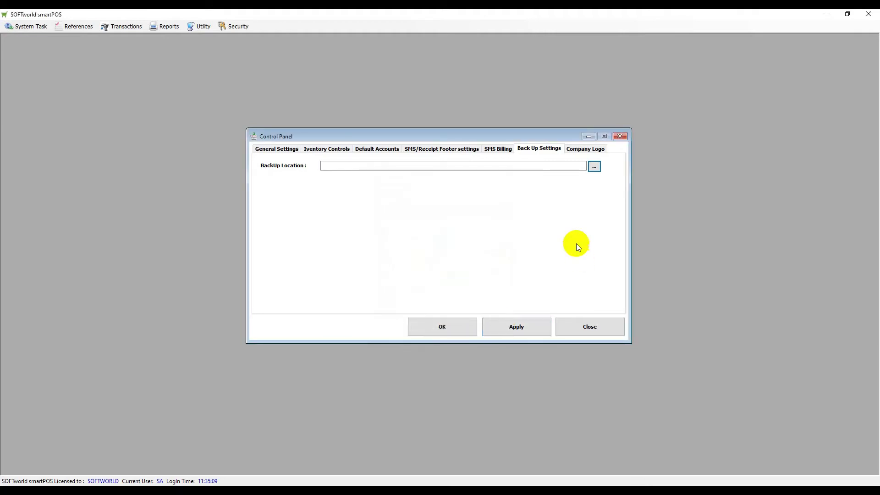
View the Company Logo settings and close the Control Panel.
{"action": "left_click", "coordinate": [581, 151]}
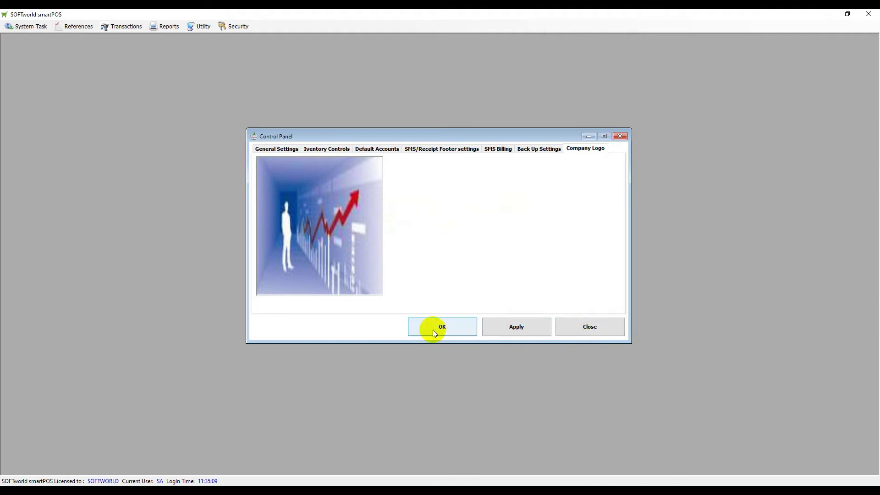
{"action": "left_click", "coordinate": [599, 328]}
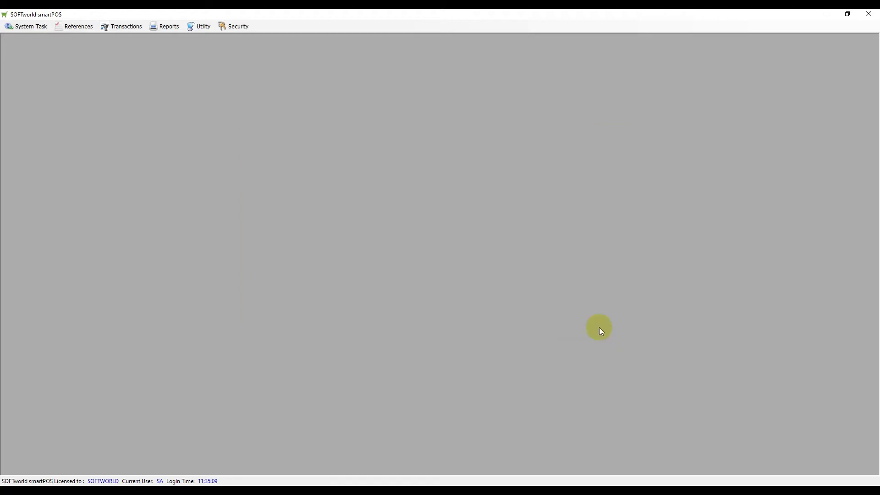
{"action": "left_click", "coordinate": [37, 26]}
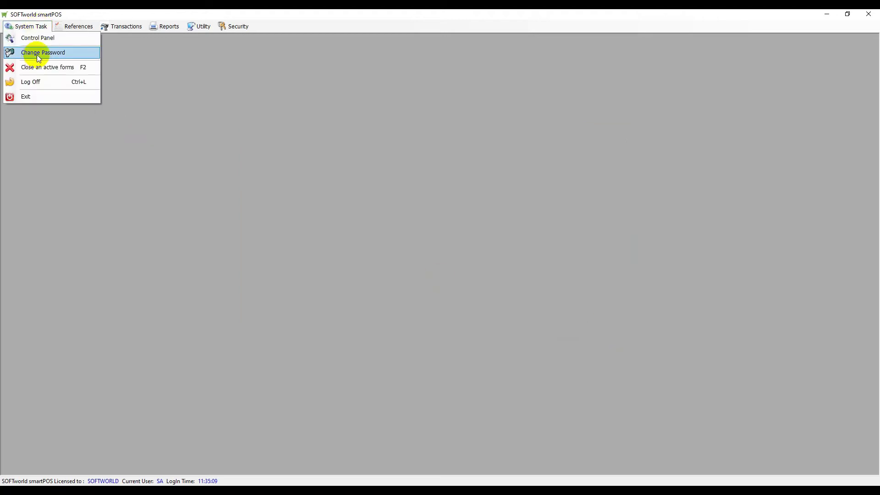
Enter a new password and its confirmation in the Change Password form and submit it.
{"action": "left_click", "coordinate": [39, 53]}
{"action": "left_click_drag", "start_coordinate": [86, 42], "coordinate": [423, 195]}
{"action": "left_click", "coordinate": [28, 26]}
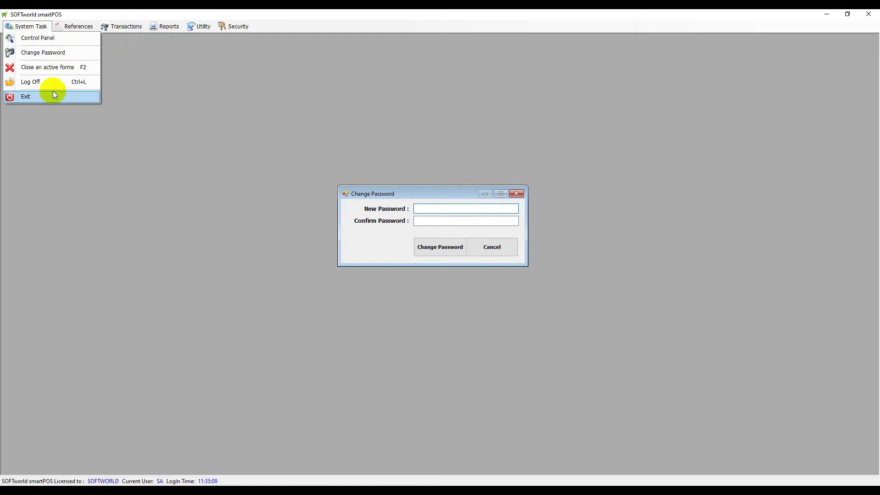
{"action": "left_click", "coordinate": [438, 209]}
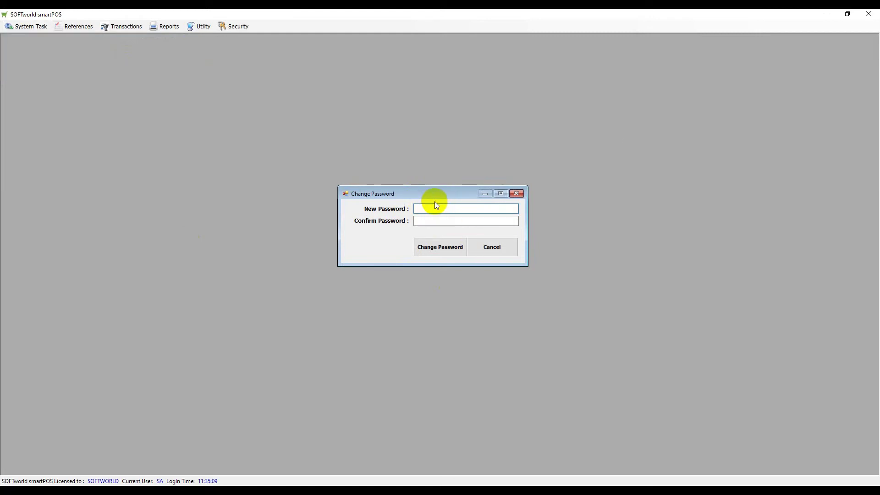
{"action": "type", "text": "*********"}
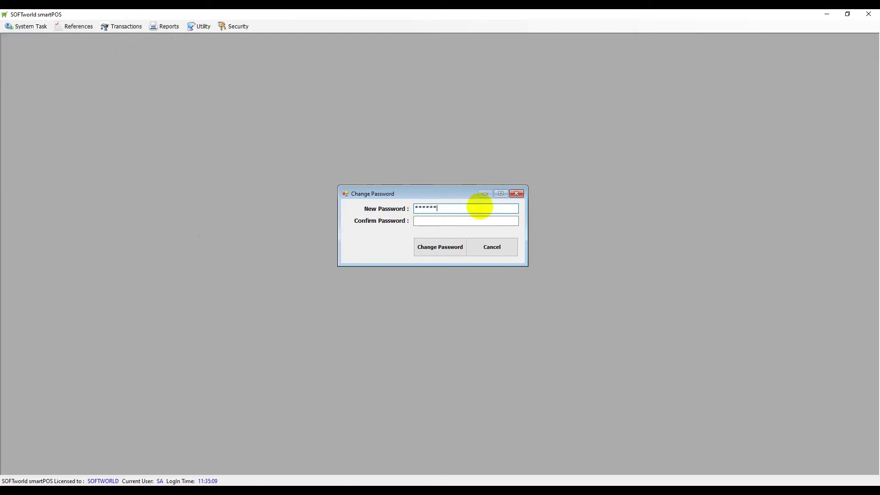
{"action": "left_click", "coordinate": [446, 221]}
{"action": "type", "text": "**********"}
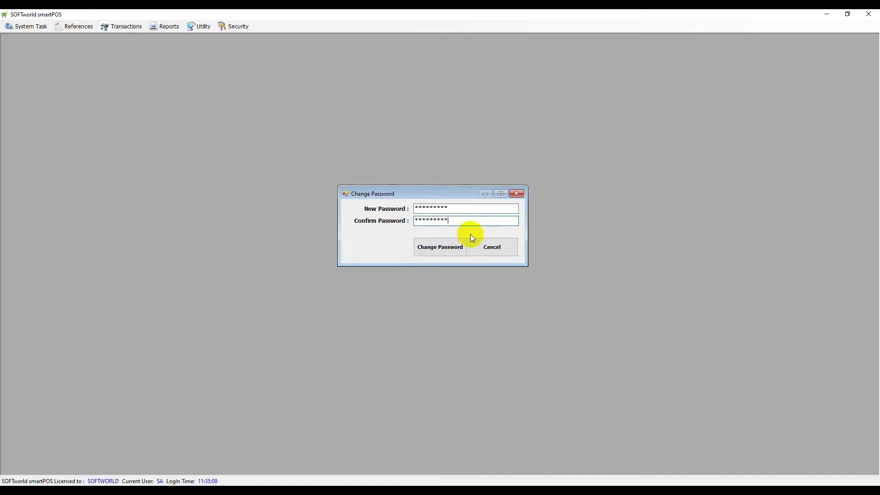
{"action": "left_click", "coordinate": [517, 193]}
{"action": "left_click", "coordinate": [44, 26]}
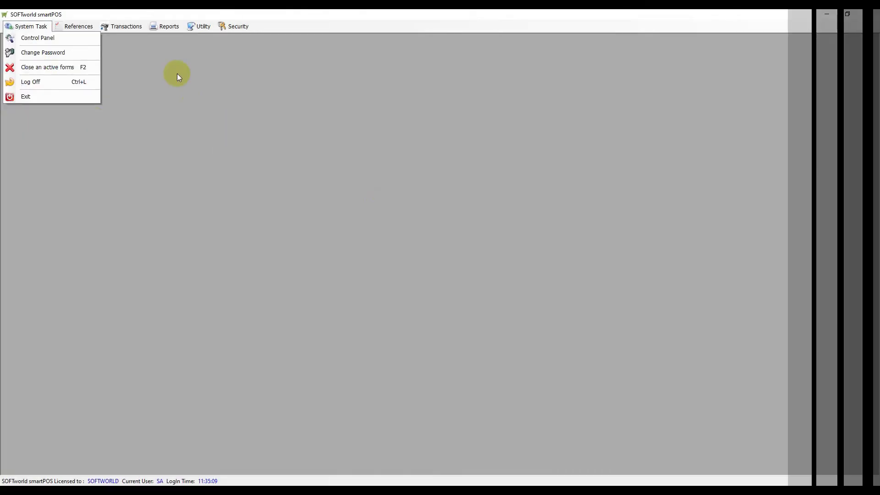
{"action": "left_click", "coordinate": [79, 26]}
{"action": "left_click", "coordinate": [87, 36]}
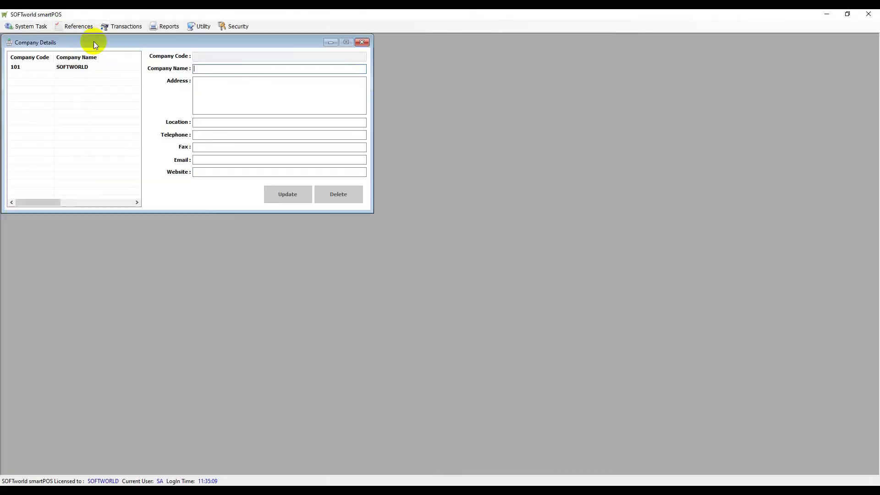
{"action": "left_click", "coordinate": [44, 28]}
{"action": "left_click", "coordinate": [54, 36]}
{"action": "left_click_drag", "start_coordinate": [164, 41], "coordinate": [539, 203]}
{"action": "left_click_drag", "start_coordinate": [239, 42], "coordinate": [458, 82]}
{"action": "left_click", "coordinate": [32, 26]}
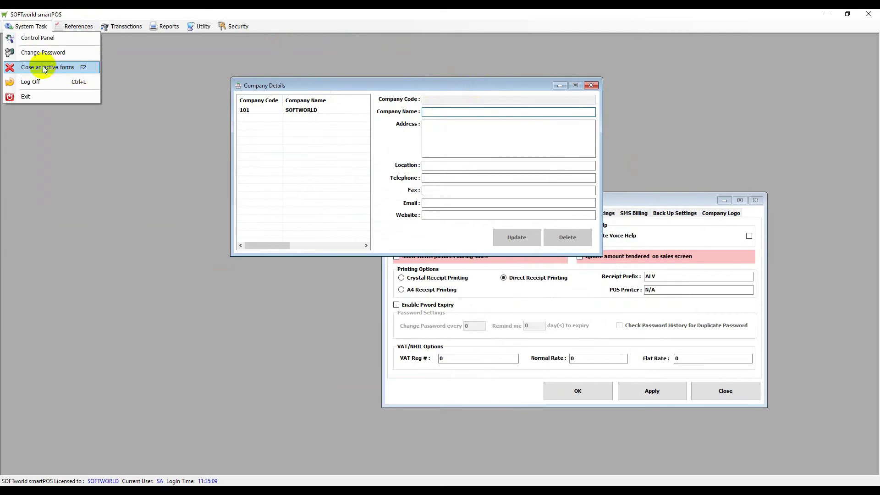
{"action": "left_click", "coordinate": [43, 68]}
{"action": "left_click", "coordinate": [33, 26]}
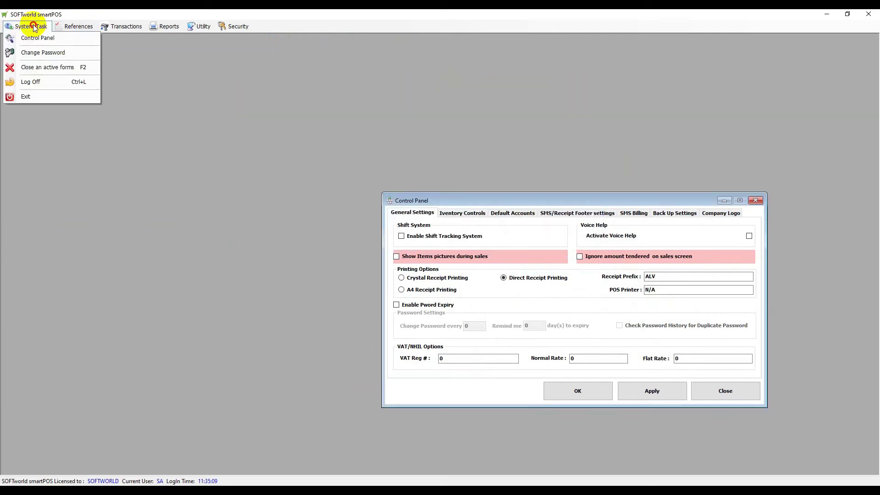
{"action": "left_click", "coordinate": [36, 67]}
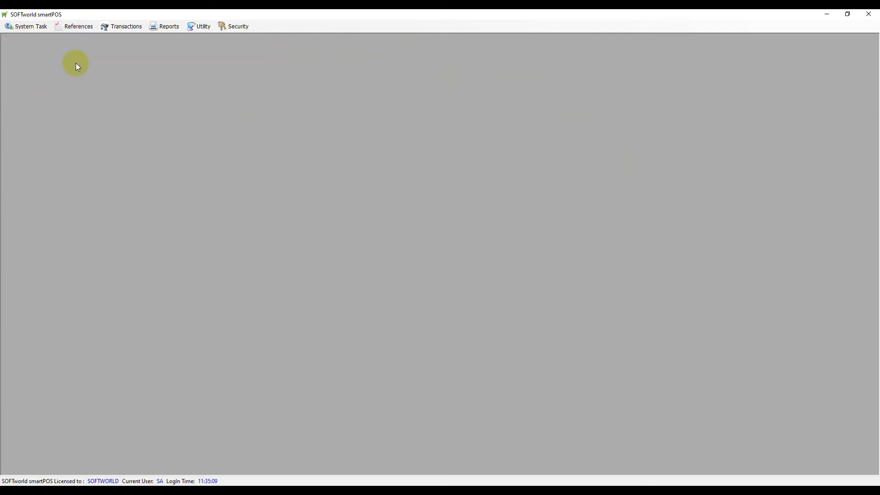
Log the current user off from the System Task menu.
{"action": "left_click", "coordinate": [34, 27]}
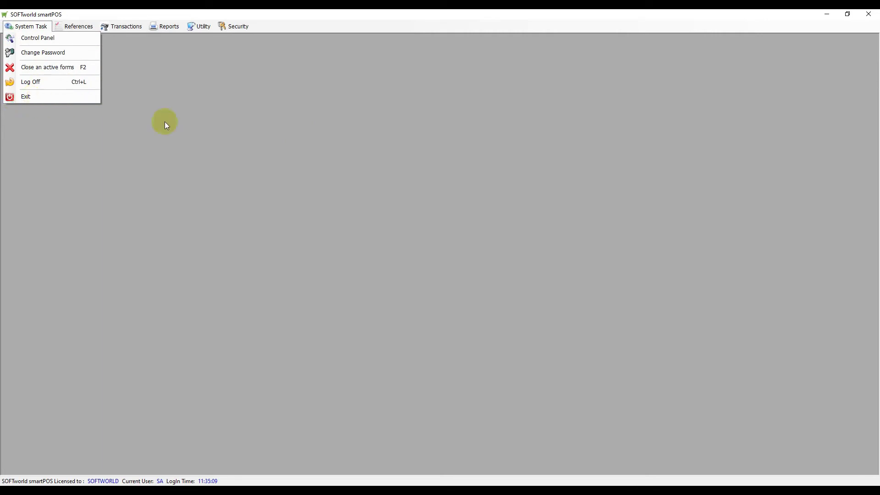
{"action": "left_click", "coordinate": [354, 182]}
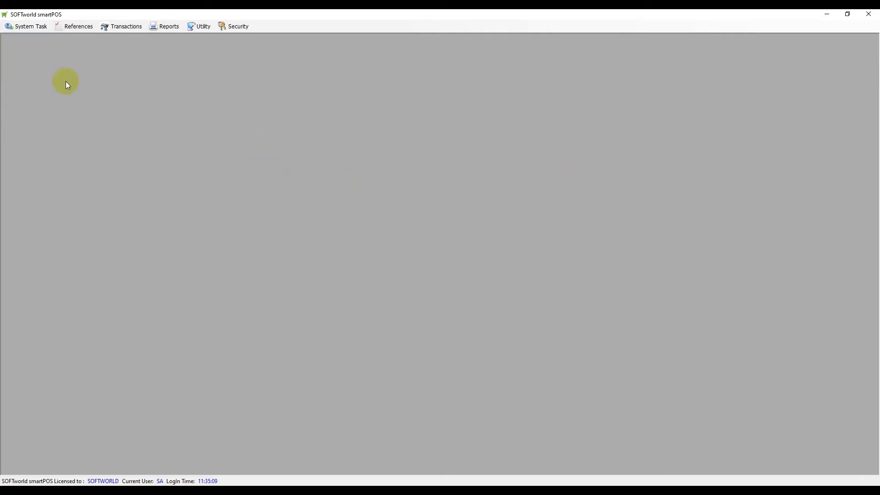
{"action": "left_click", "coordinate": [36, 27]}
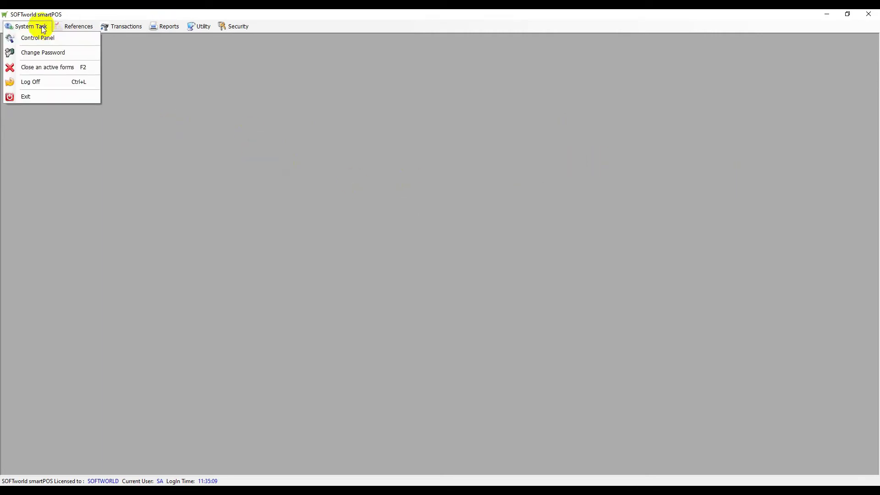
{"action": "left_click", "coordinate": [30, 82]}
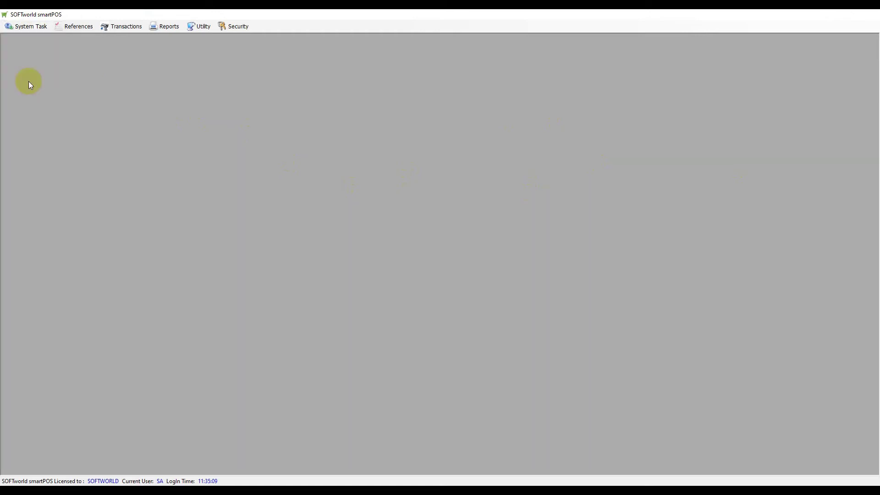